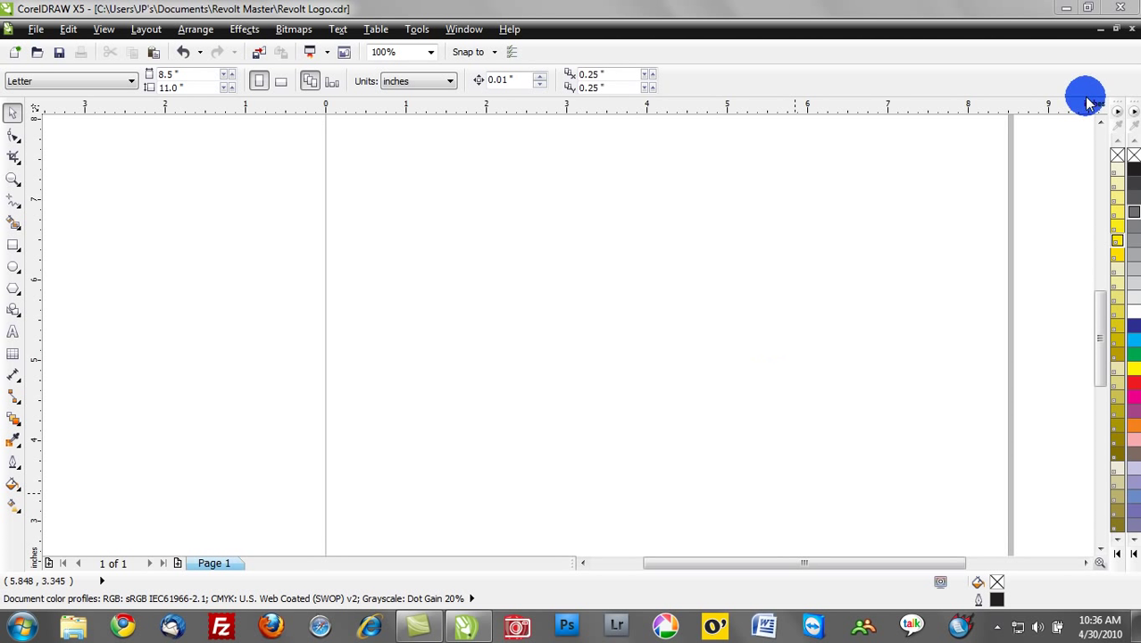
- Type the letter C as artistic text near the middle of the page
{"action": "left_click", "coordinate": [13, 332]}
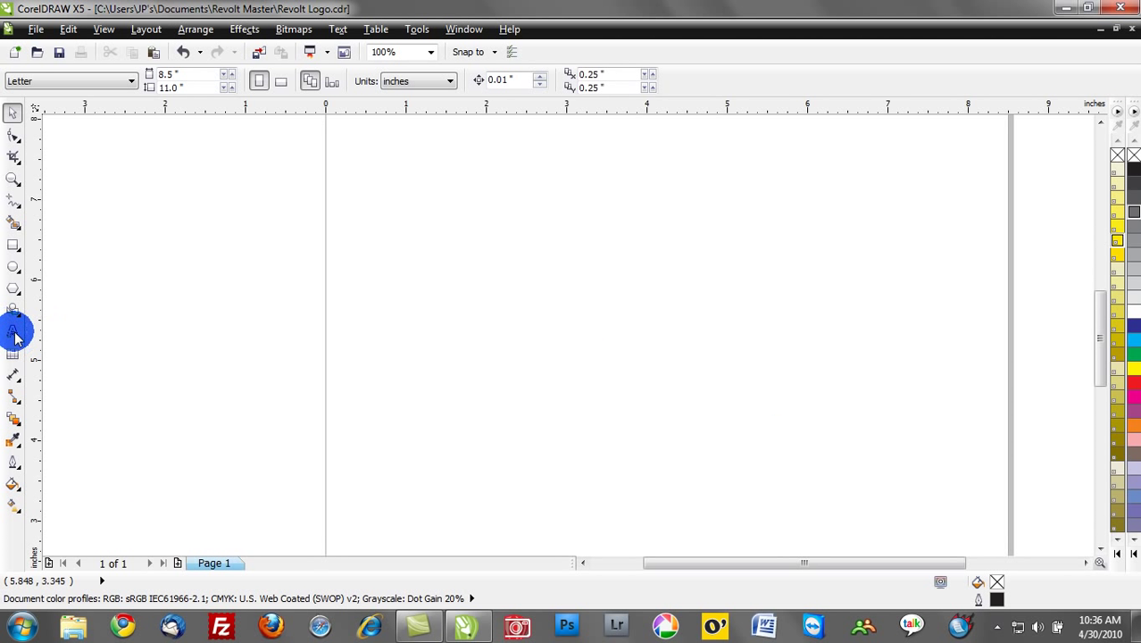
{"action": "left_click", "coordinate": [494, 301]}
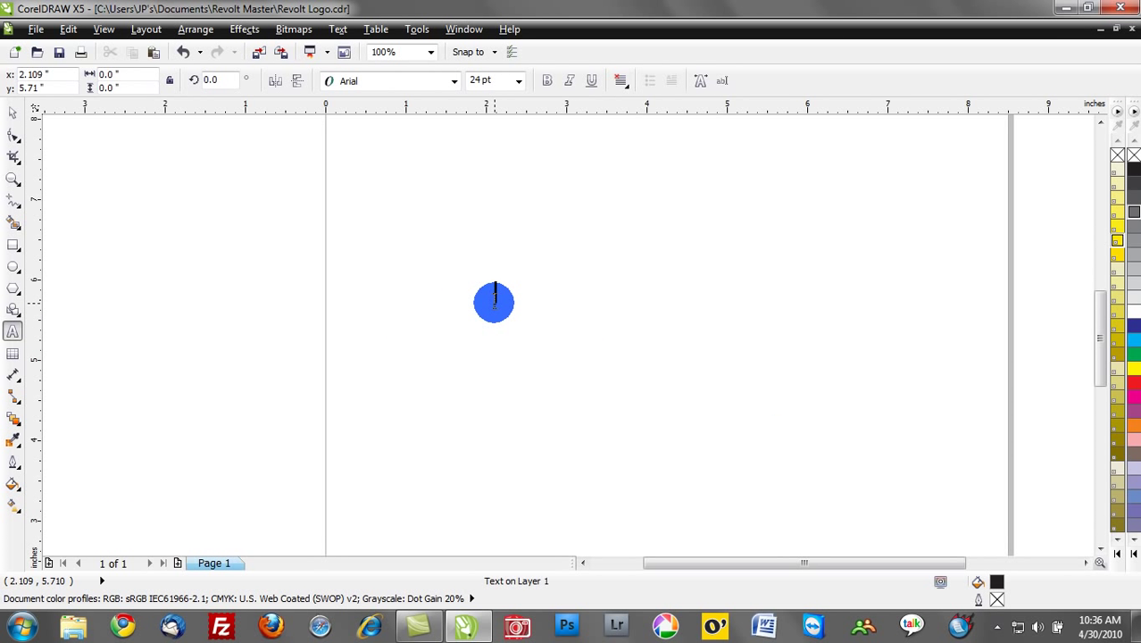
{"action": "type", "text": "O"}
- Enlarge the C to about 266.79 pt and move it up and to the left
{"action": "left_click", "coordinate": [18, 114]}
{"action": "left_click_drag", "start_coordinate": [520, 309], "coordinate": [814, 515]}
{"action": "left_click_drag", "start_coordinate": [493, 424], "coordinate": [486, 328]}
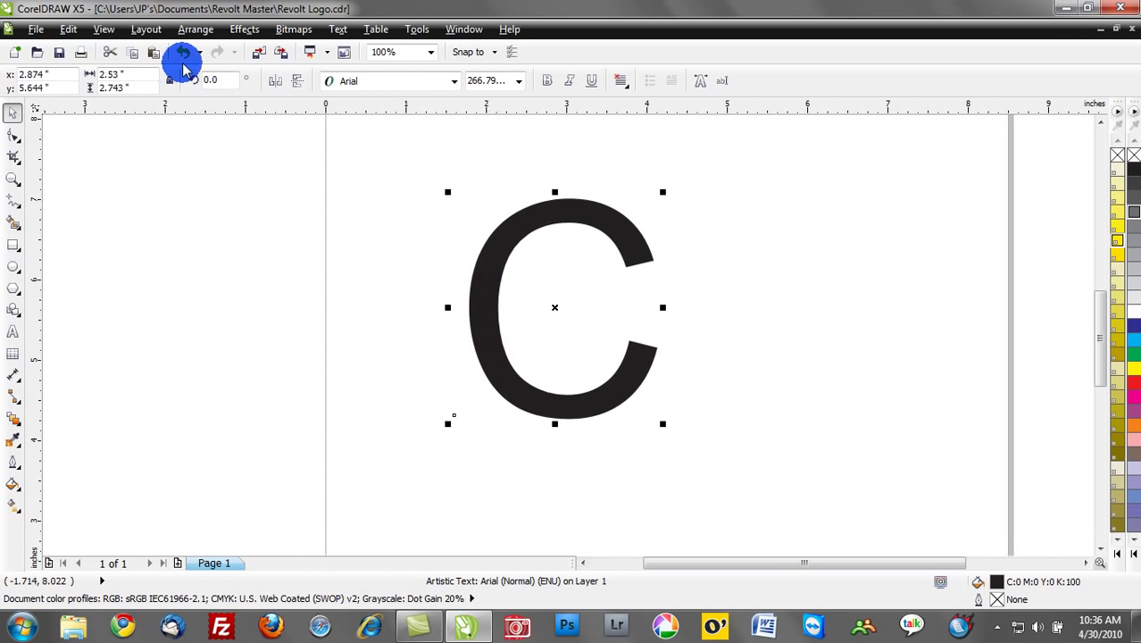
- Convert the C text to curves with Arrange > Convert To Curves
{"action": "left_click", "coordinate": [193, 29]}
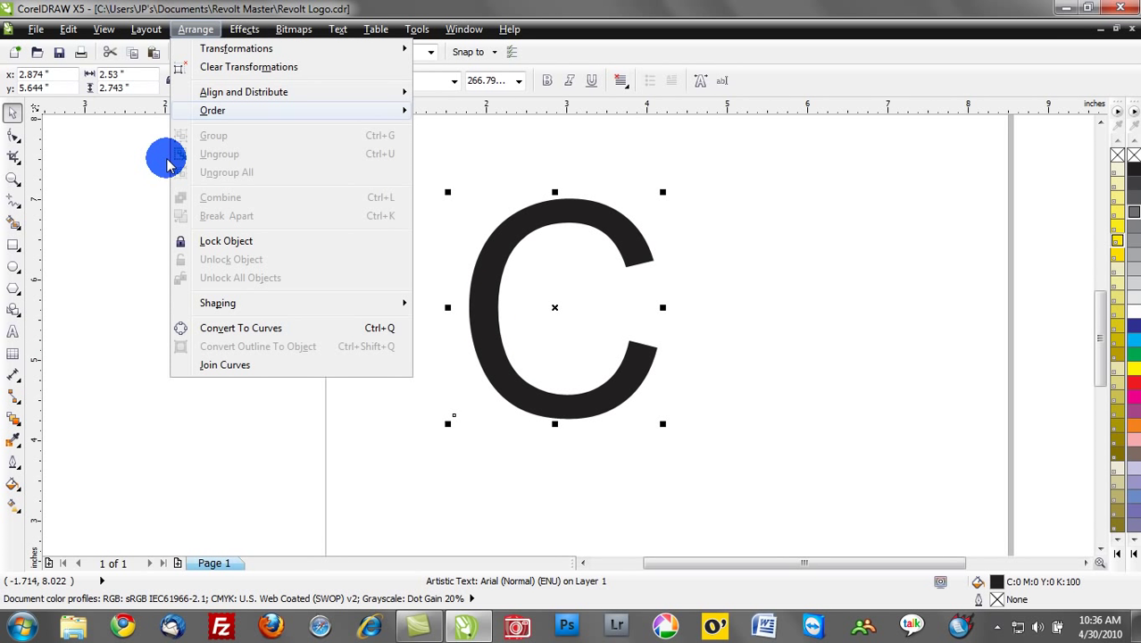
{"action": "left_click", "coordinate": [242, 328]}
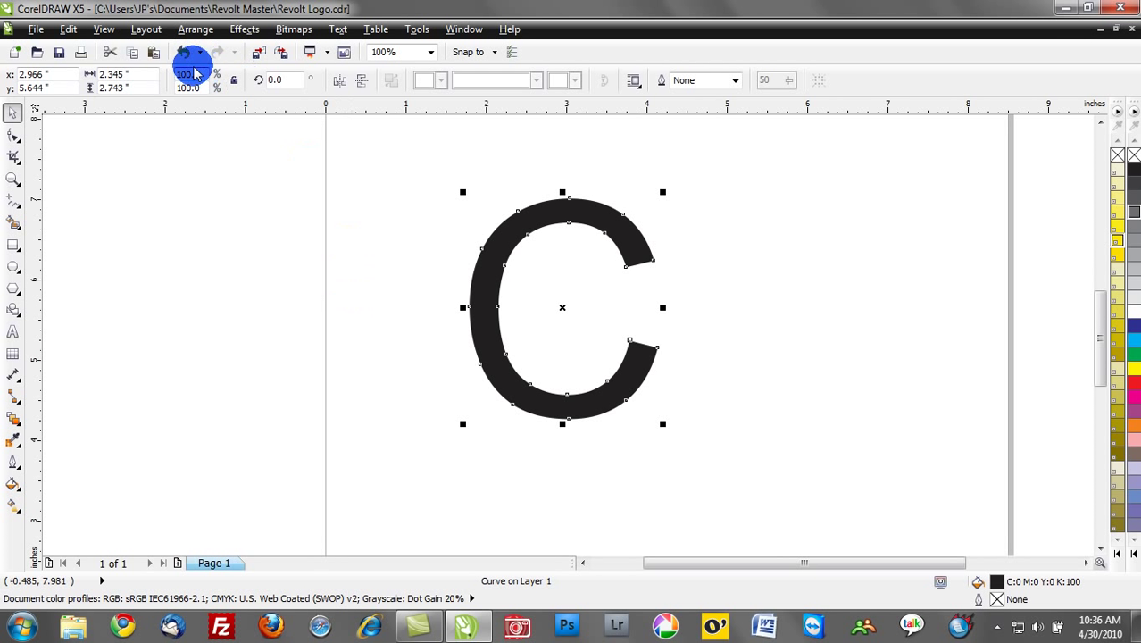
- Switch the view to Wireframe and zoom in on the C's upper end
{"action": "left_click", "coordinate": [103, 29]}
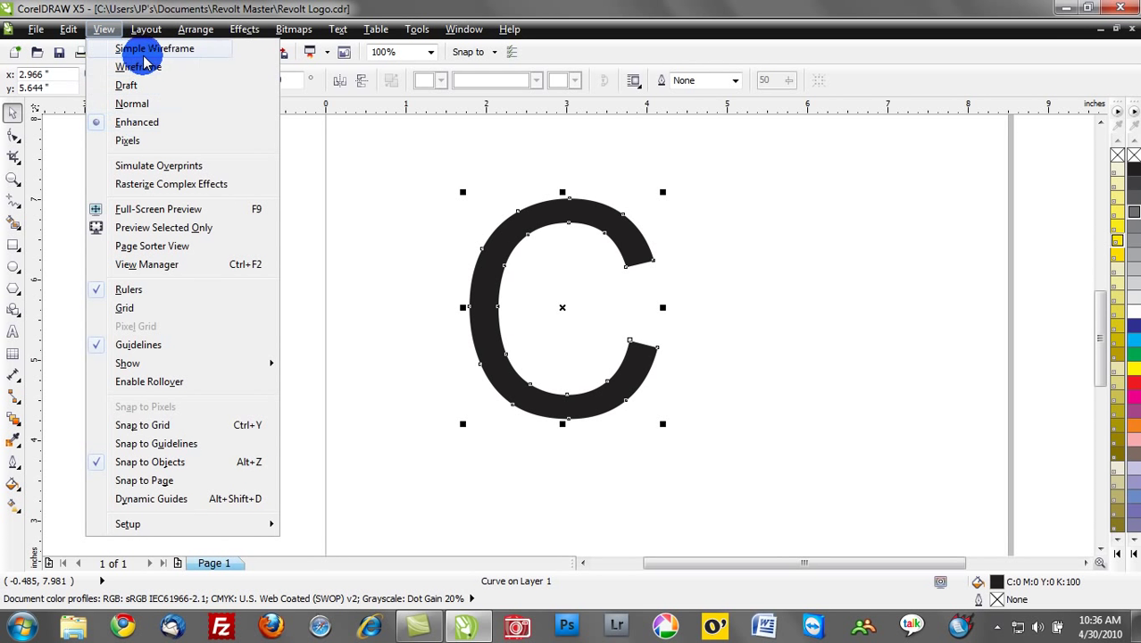
{"action": "left_click", "coordinate": [143, 68]}
{"action": "scroll", "coordinate": [650, 258], "scroll_direction": "up", "scroll_amount": 4}
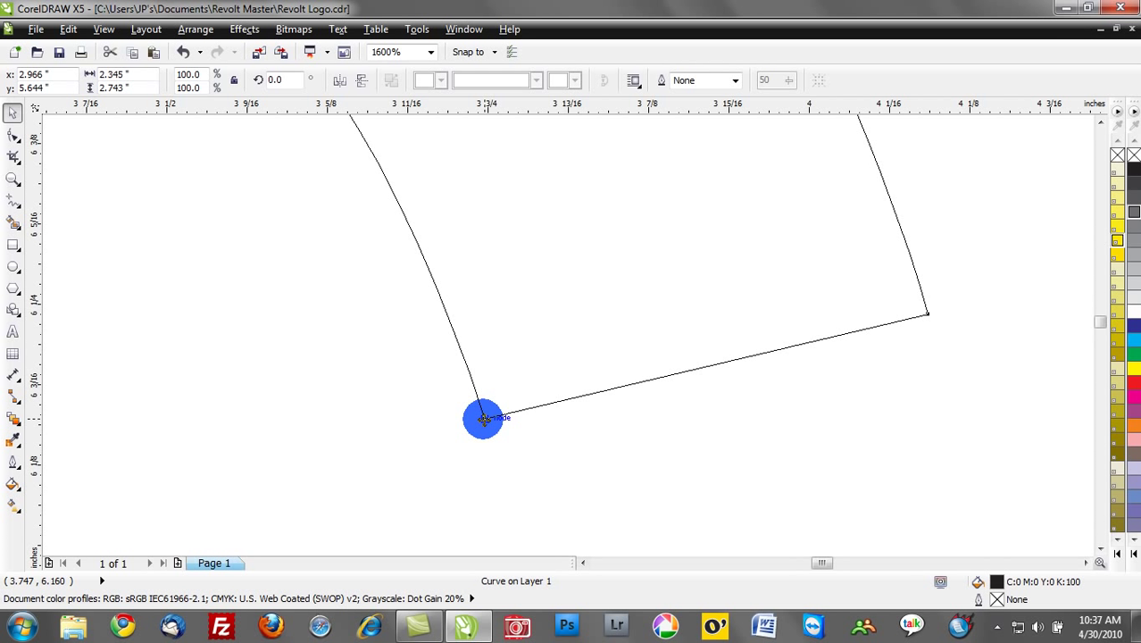
{"action": "scroll", "coordinate": [460, 441], "scroll_direction": "down", "scroll_amount": 1}
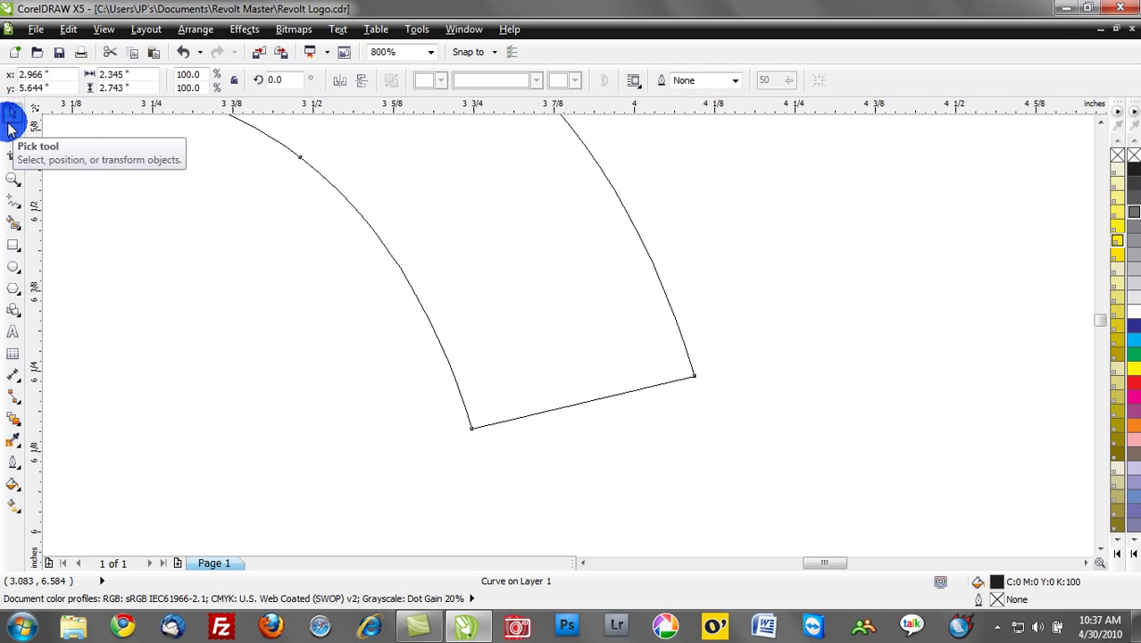
- With the Shape tool, inspect the C's lower-left and right corner nodes, then deselect
{"action": "left_click", "coordinate": [12, 132]}
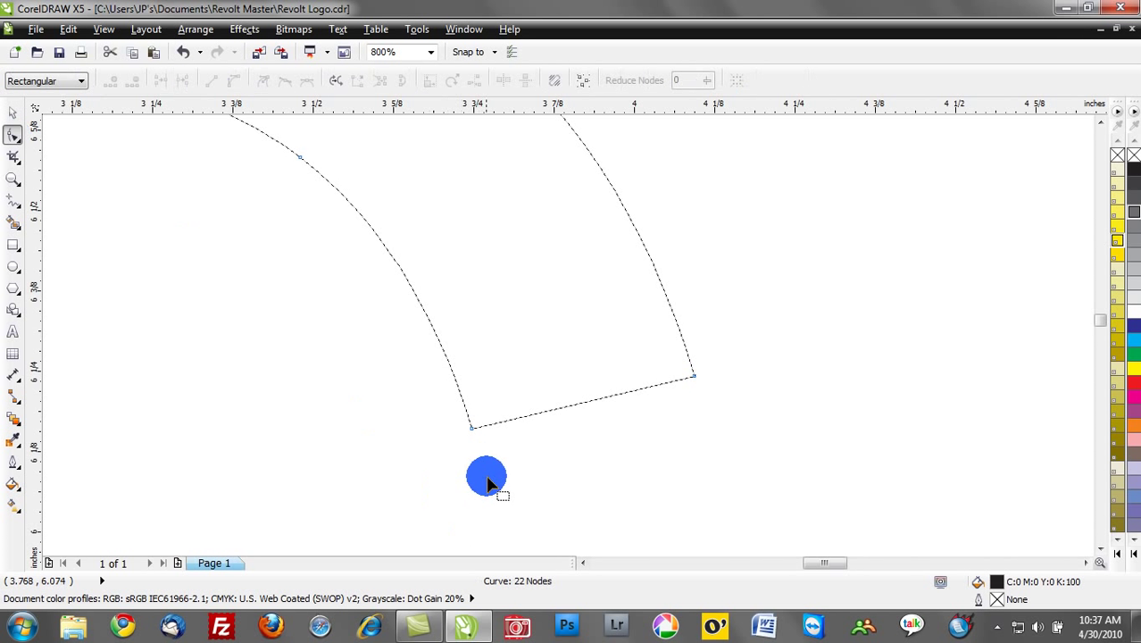
{"action": "left_click", "coordinate": [472, 427]}
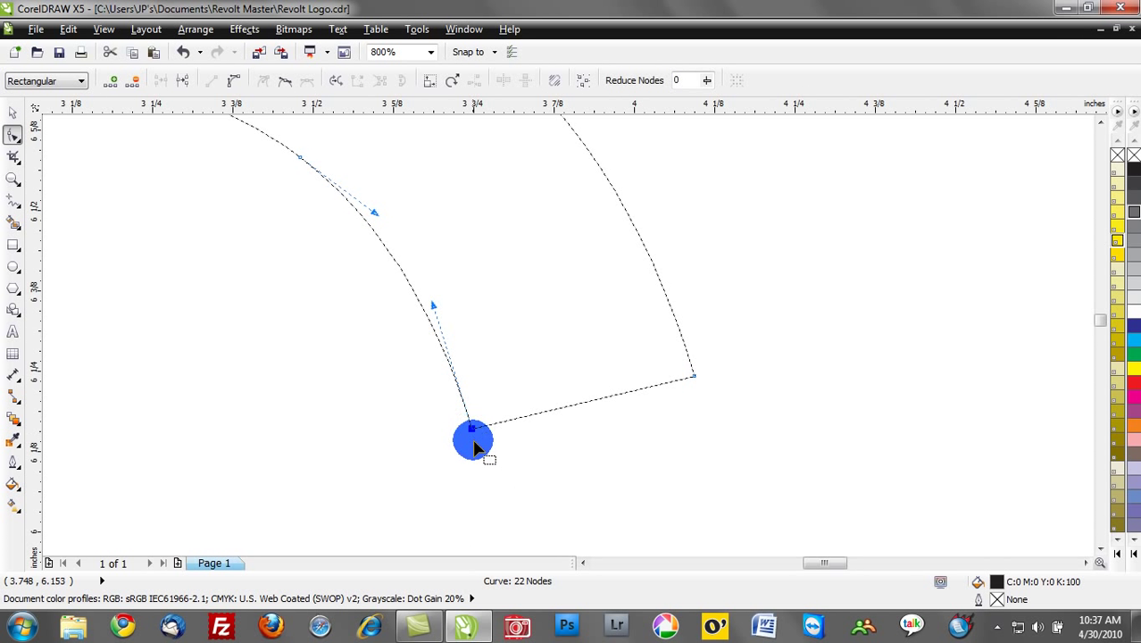
{"action": "left_click", "coordinate": [694, 378]}
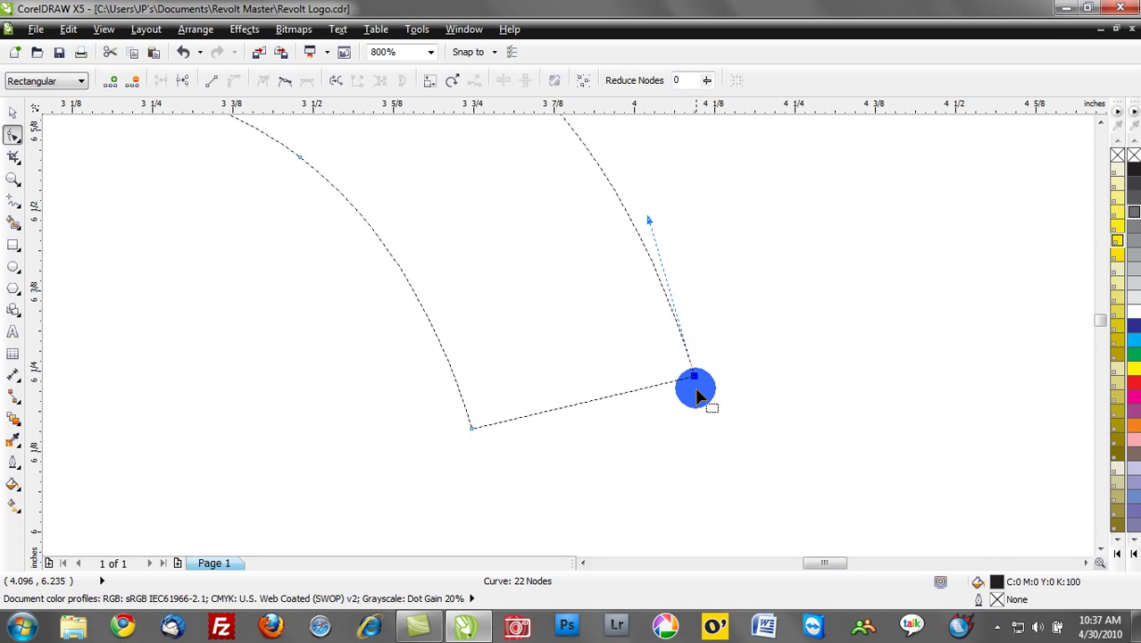
{"action": "left_click", "coordinate": [469, 430]}
{"action": "left_click", "coordinate": [745, 449]}
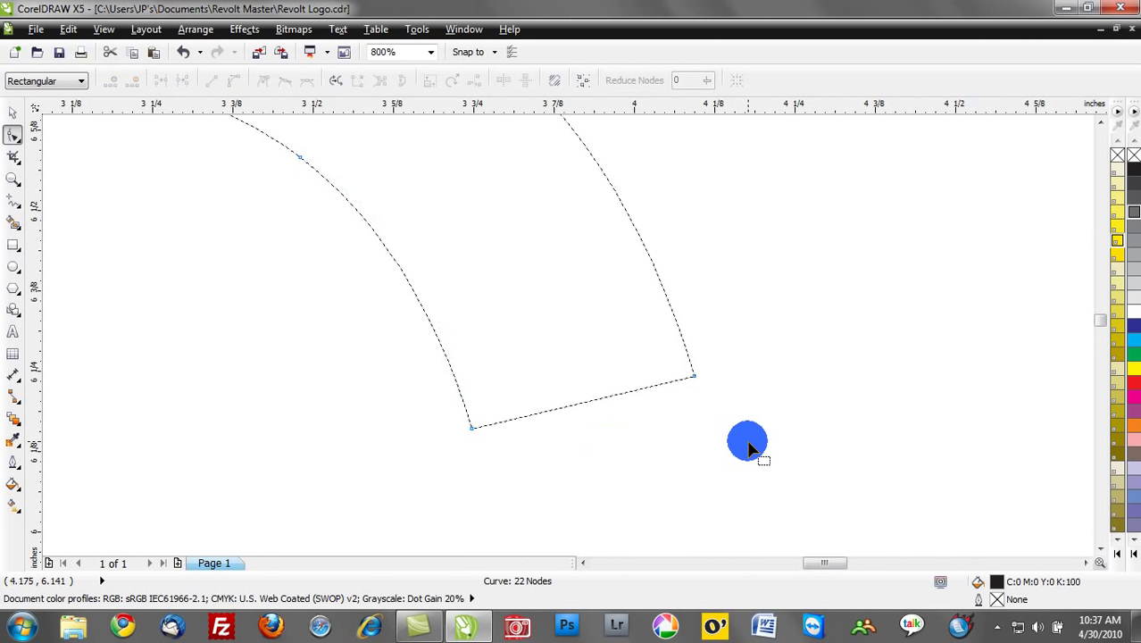
{"action": "scroll", "coordinate": [748, 449], "scroll_direction": "down", "scroll_amount": 1}
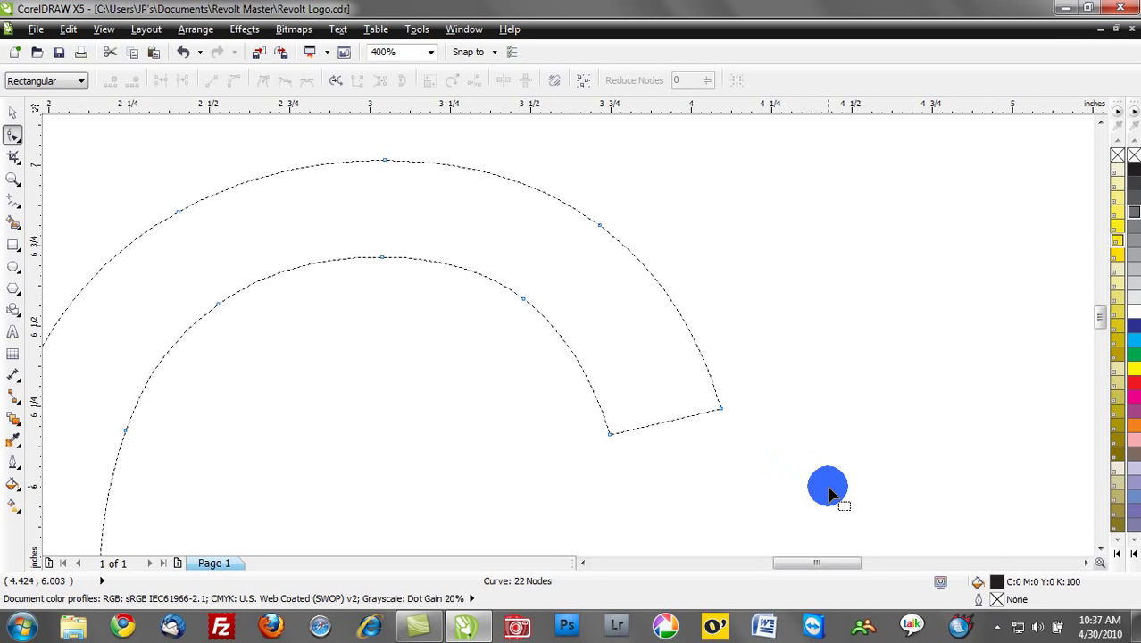
- Marquee-select the two nodes at the C's upper tip and drag them slightly down
{"action": "left_click_drag", "start_coordinate": [860, 489], "coordinate": [546, 383]}
{"action": "scroll", "coordinate": [754, 457], "scroll_direction": "down", "scroll_amount": 1}
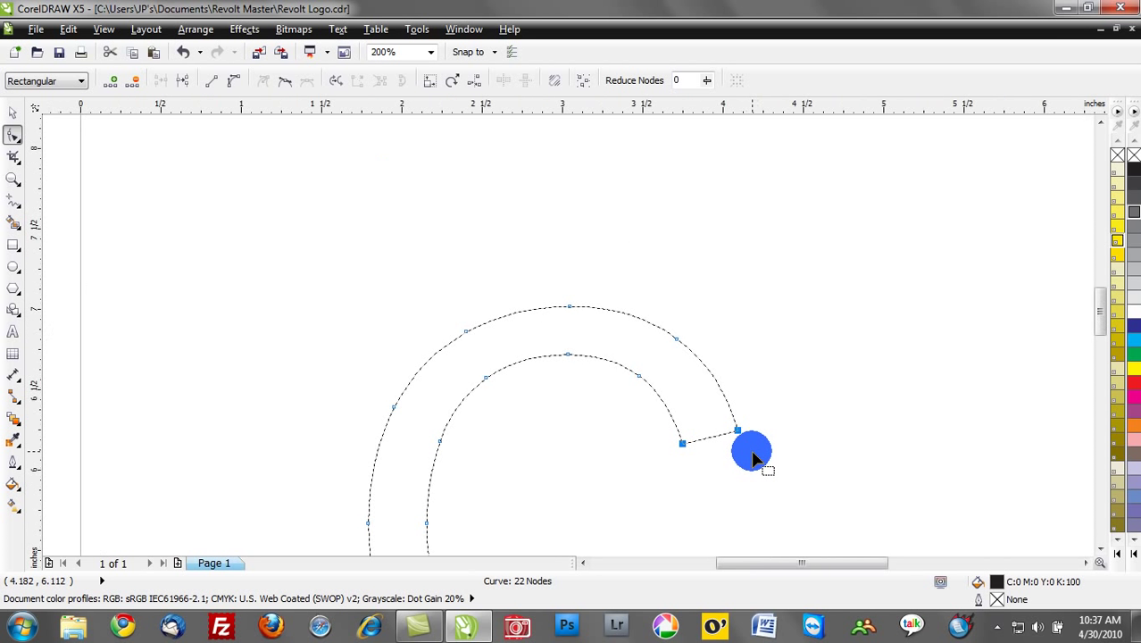
{"action": "left_click_drag", "start_coordinate": [741, 439], "coordinate": [767, 486]}
{"action": "scroll", "coordinate": [760, 487], "scroll_direction": "down", "scroll_amount": 1}
{"action": "scroll", "coordinate": [754, 487], "scroll_direction": "down", "scroll_amount": 1}
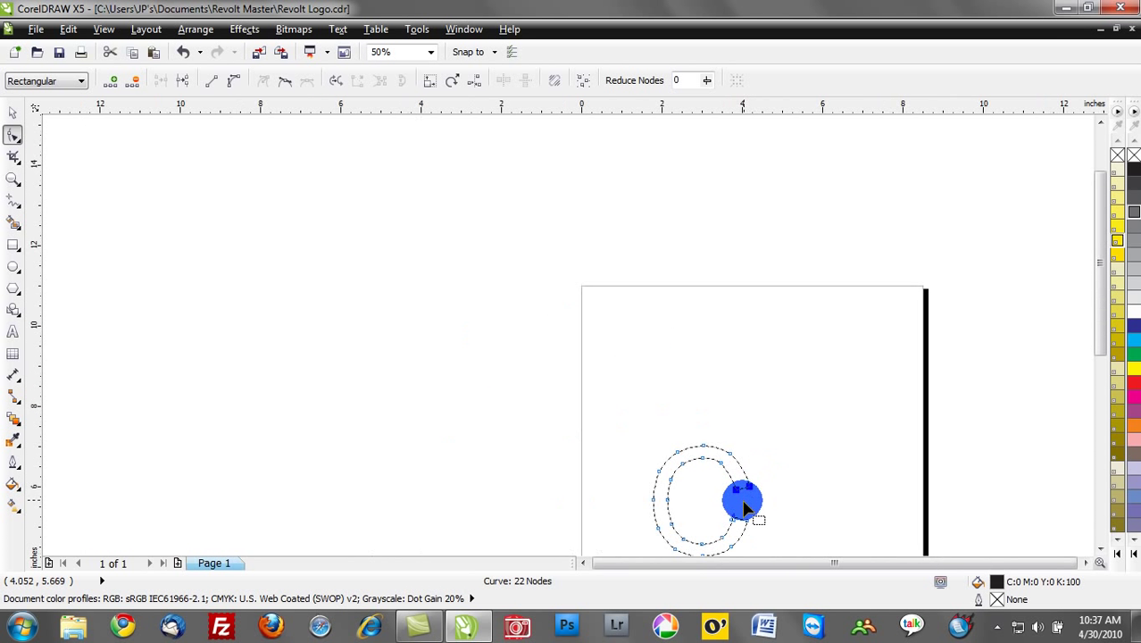
{"action": "scroll", "coordinate": [747, 548], "scroll_direction": "up", "scroll_amount": 1}
{"action": "scroll", "coordinate": [750, 556], "scroll_direction": "up", "scroll_amount": 1}
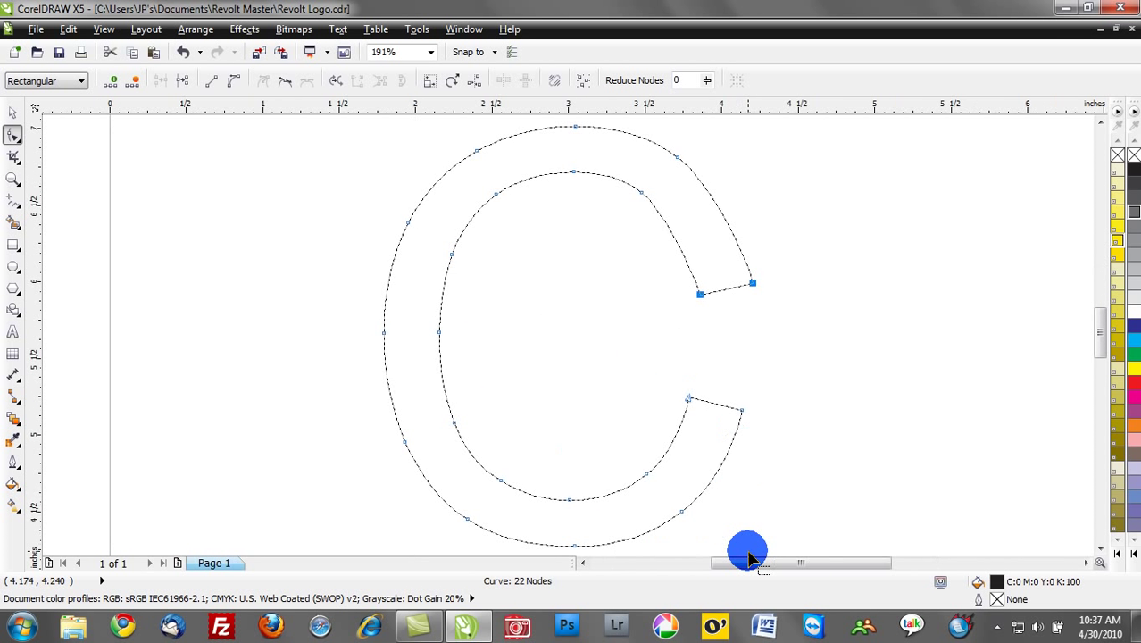
- Select nodes on the upper inner curve and bend its segment near the upper tip
{"action": "left_click", "coordinate": [643, 193]}
{"action": "left_click", "coordinate": [699, 295]}
{"action": "scroll", "coordinate": [681, 274], "scroll_direction": "up", "scroll_amount": 2}
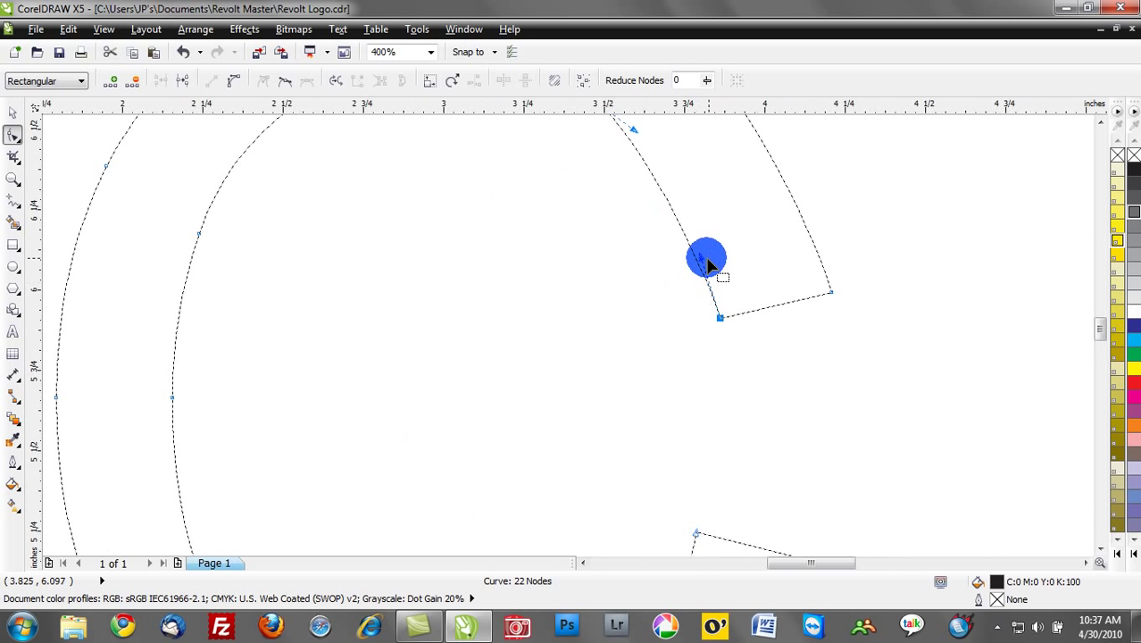
{"action": "left_click_drag", "start_coordinate": [701, 262], "coordinate": [726, 258]}
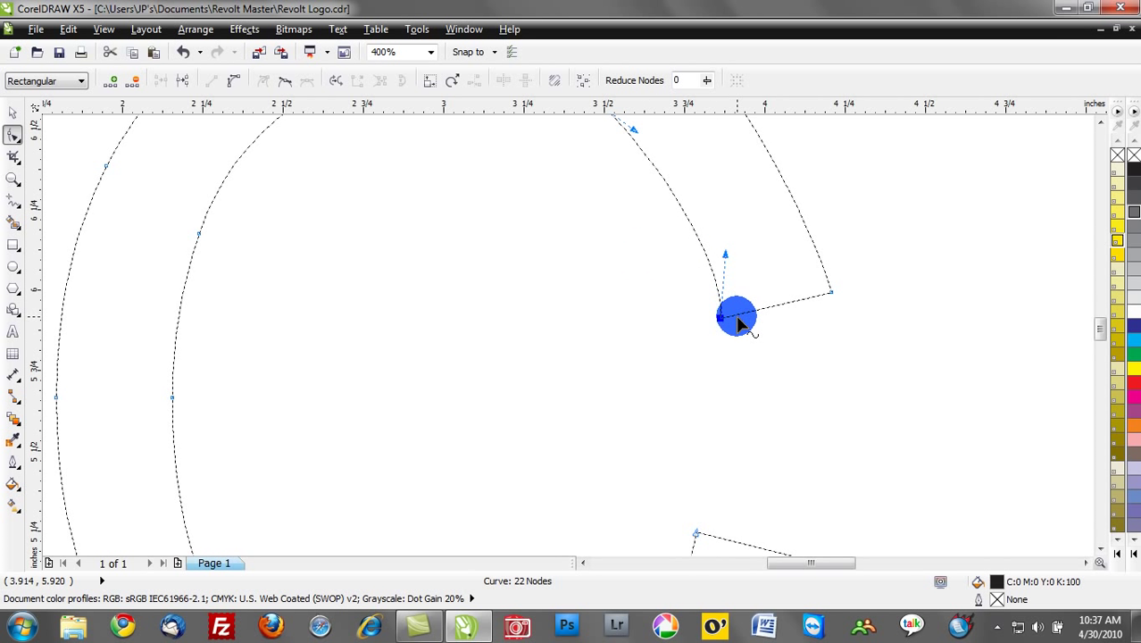
{"action": "scroll", "coordinate": [737, 318], "scroll_direction": "down", "scroll_amount": 2}
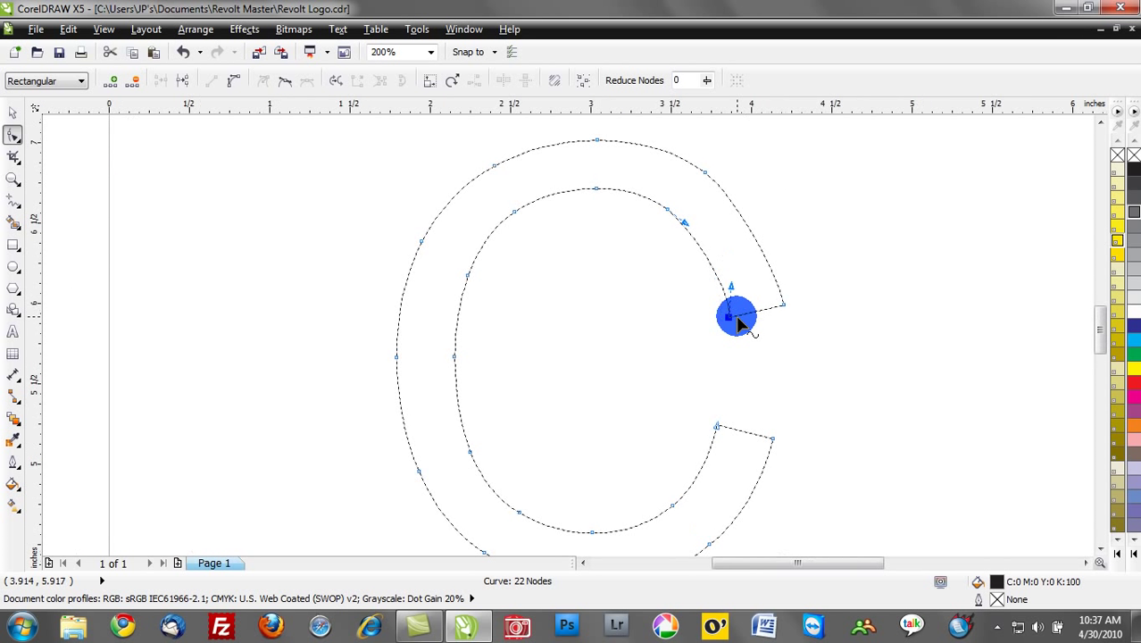
{"action": "left_click", "coordinate": [596, 189]}
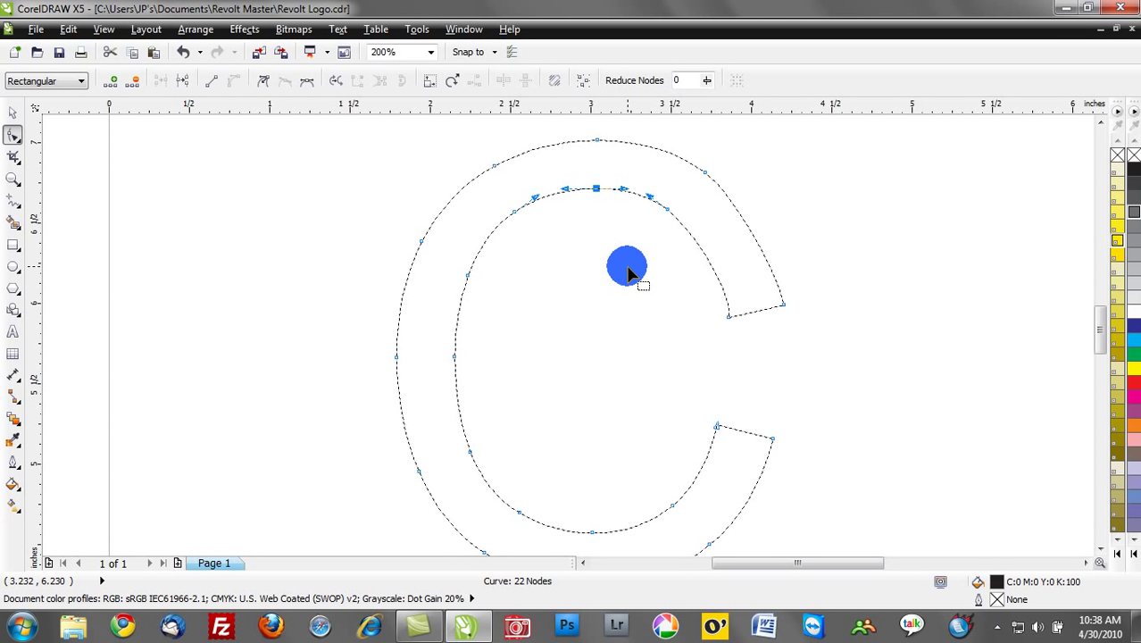
- Delete two nodes from the C's inner left curve
{"action": "left_click_drag", "start_coordinate": [503, 311], "coordinate": [448, 222]}
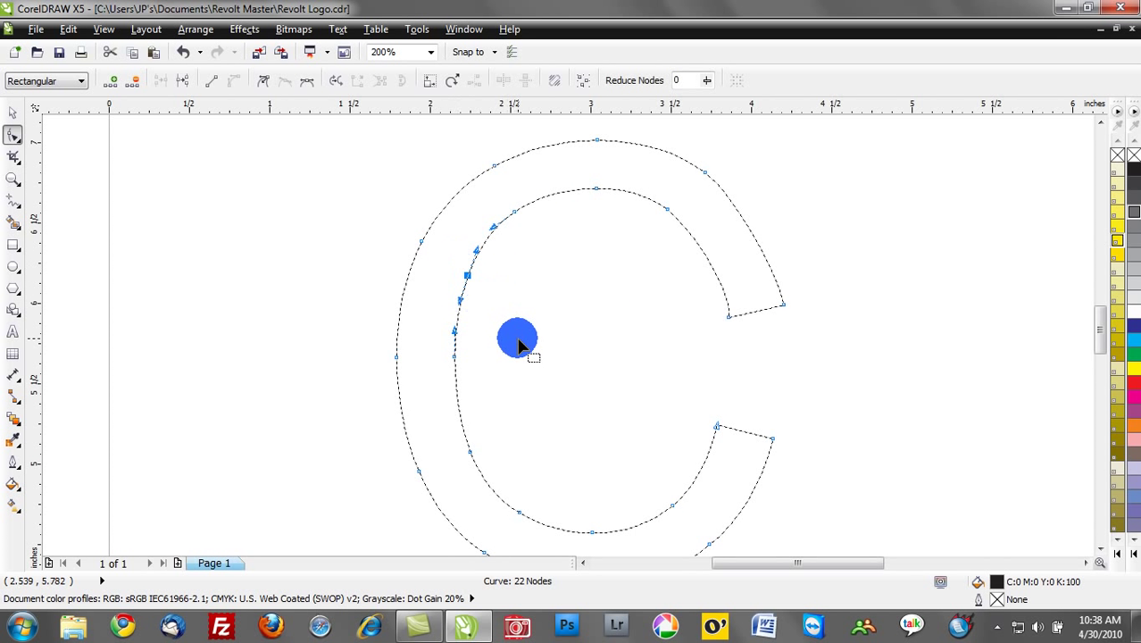
{"action": "key", "text": "Delete"}
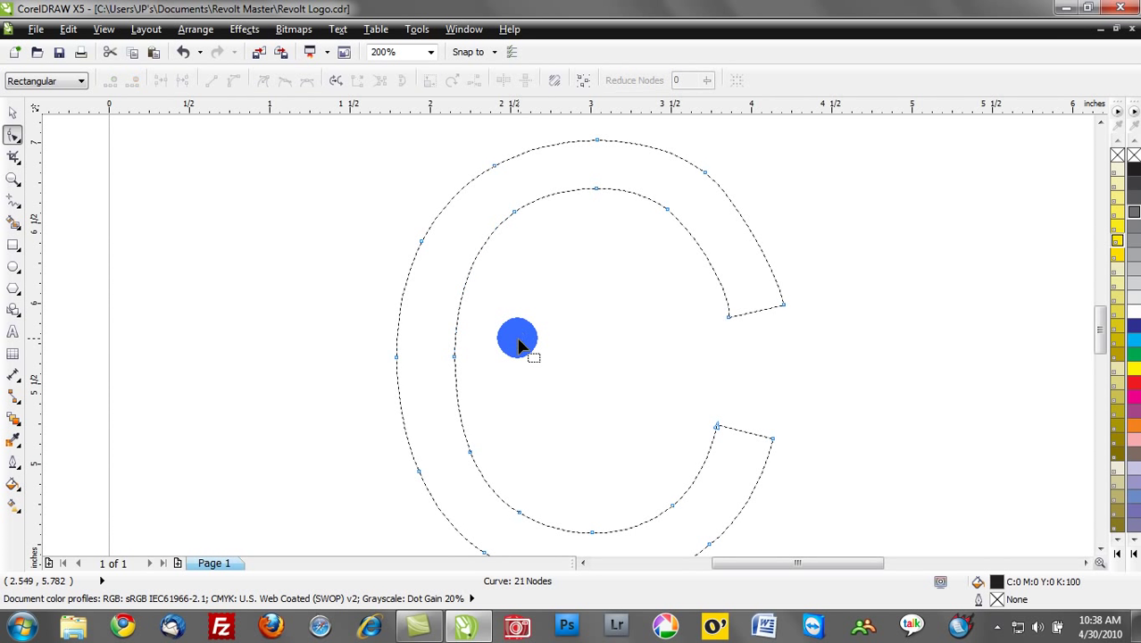
{"action": "scroll", "coordinate": [494, 380], "scroll_direction": "up", "scroll_amount": 1}
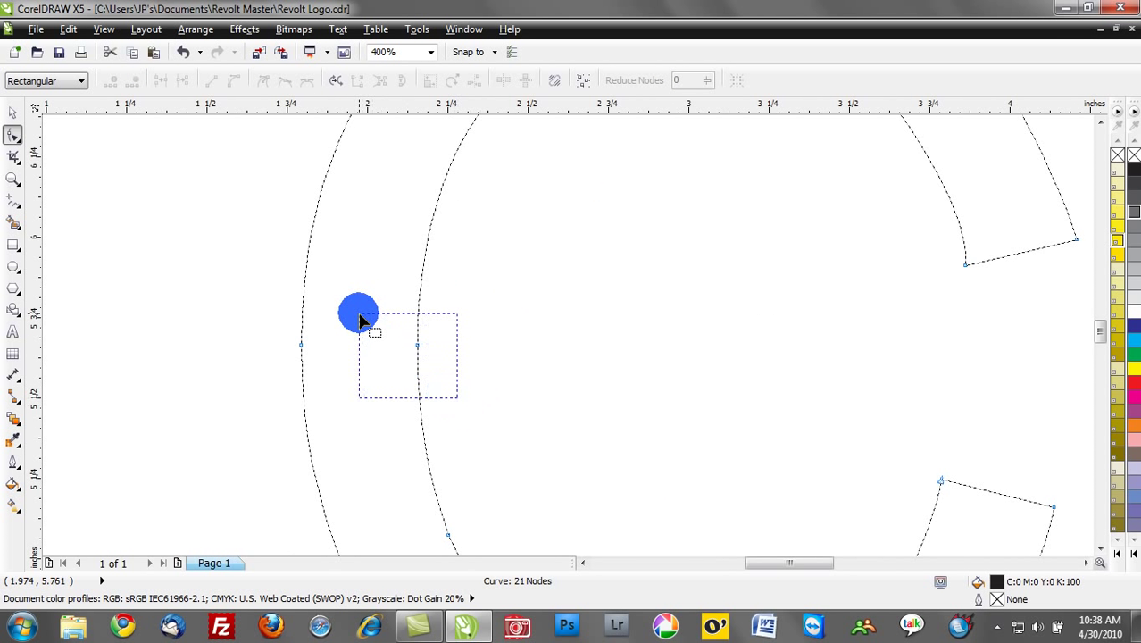
{"action": "key", "text": "Delete"}
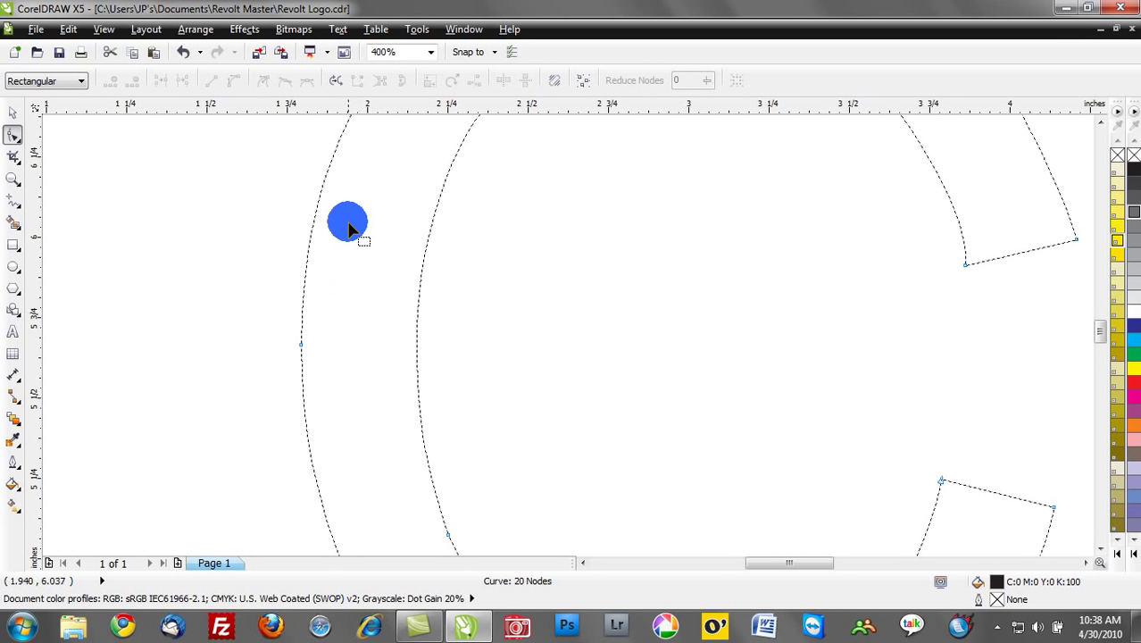
- Add two new nodes along the inner left curve
{"action": "double_click", "coordinate": [428, 236]}
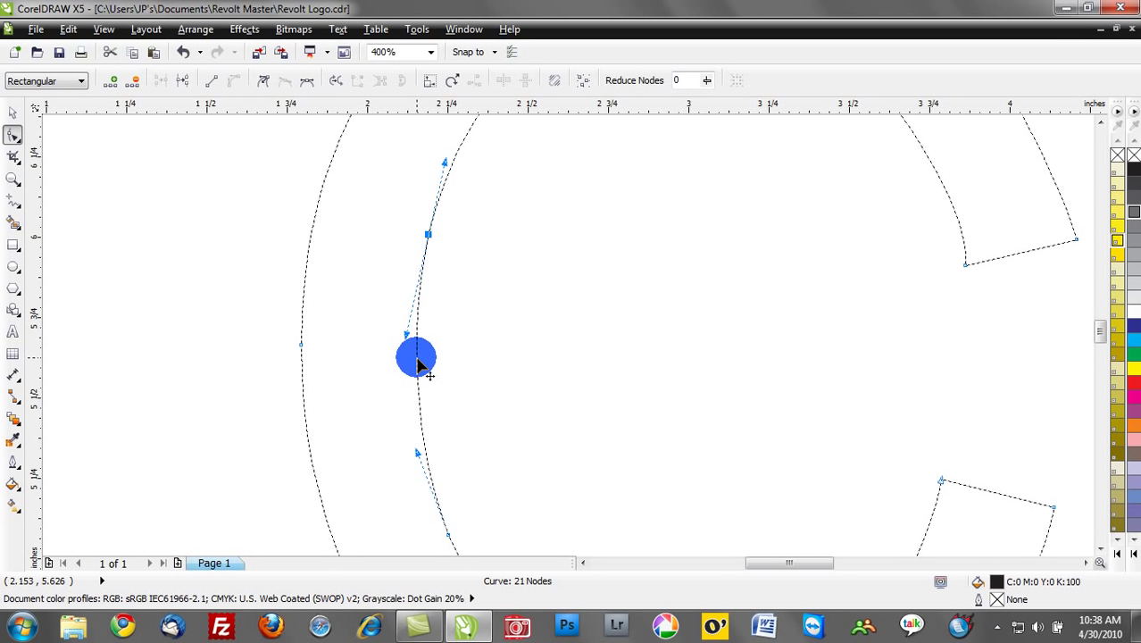
{"action": "double_click", "coordinate": [416, 358]}
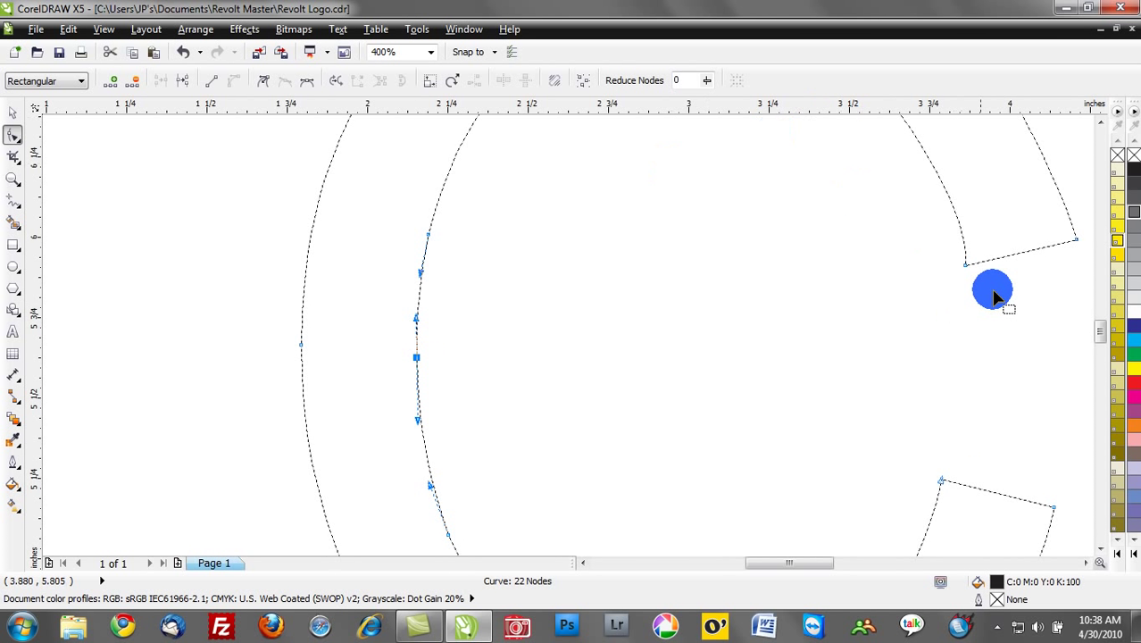
{"action": "scroll", "coordinate": [1011, 286], "scroll_direction": "down", "scroll_amount": 1}
- Make the edge at the C's right end node a straight line, then a curve again
{"action": "scroll", "coordinate": [1065, 423], "scroll_direction": "up", "scroll_amount": 2}
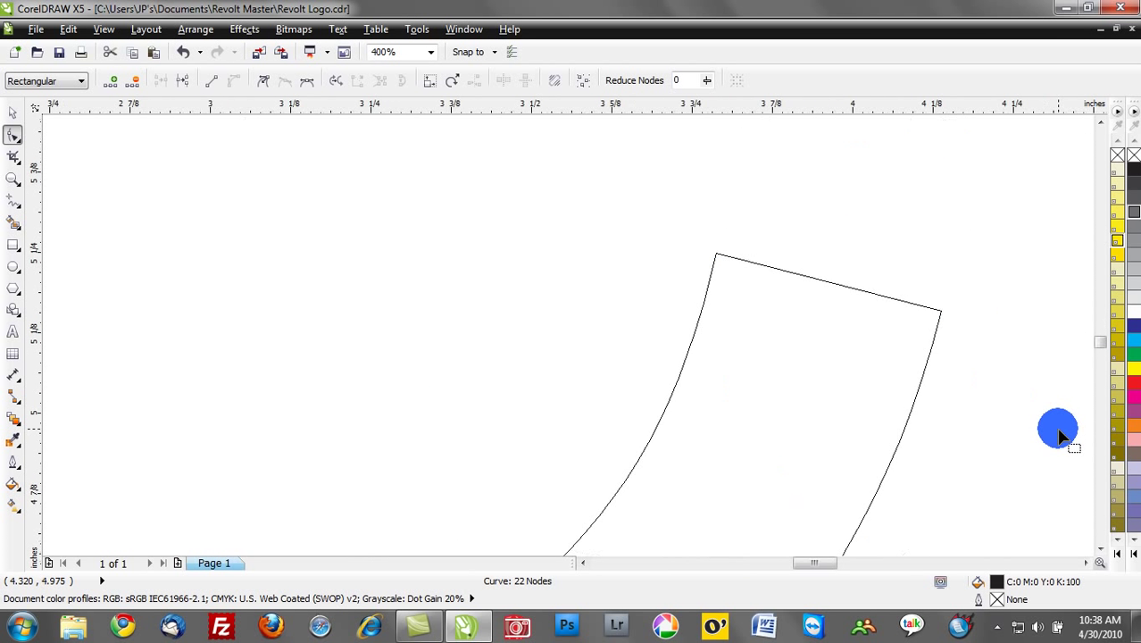
{"action": "left_click_drag", "start_coordinate": [717, 218], "coordinate": [980, 361]}
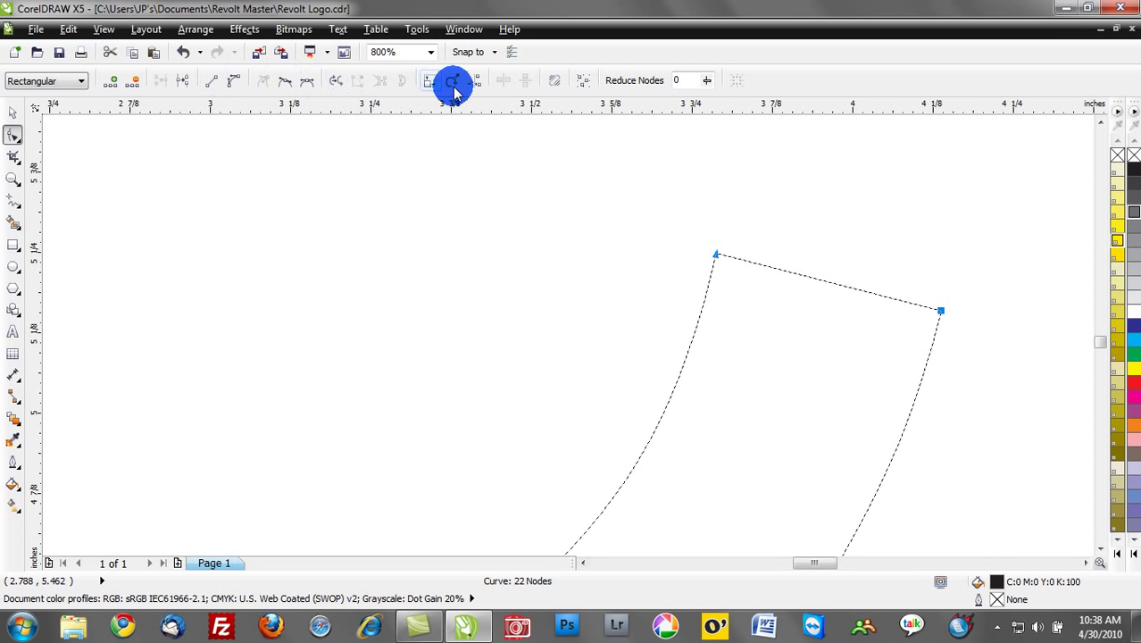
{"action": "left_click", "coordinate": [214, 87]}
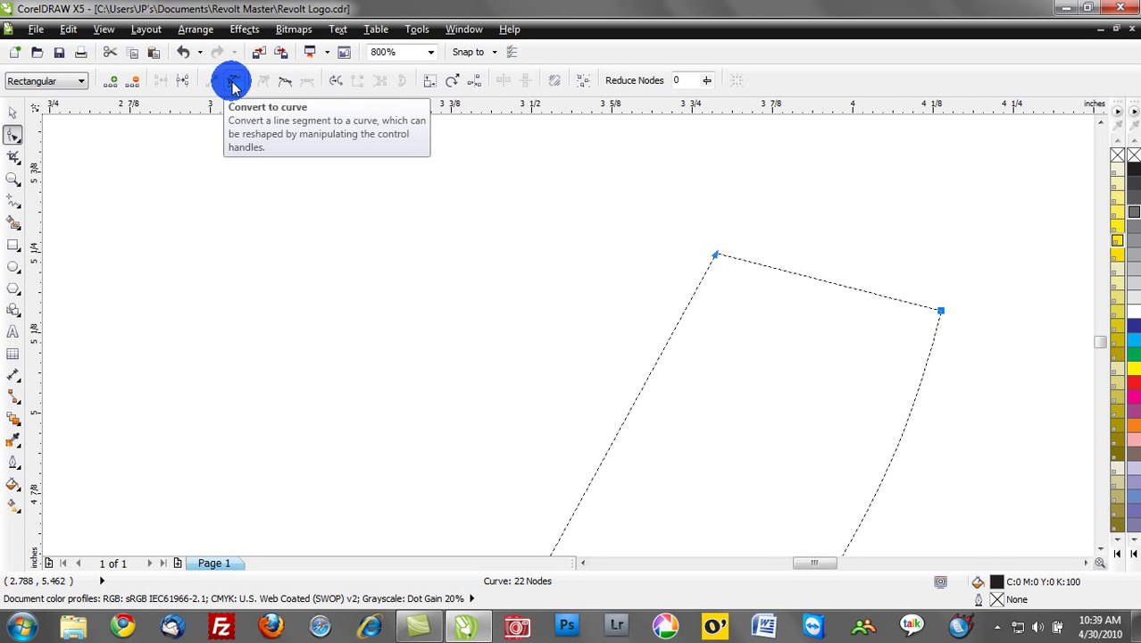
{"action": "left_click", "coordinate": [233, 85]}
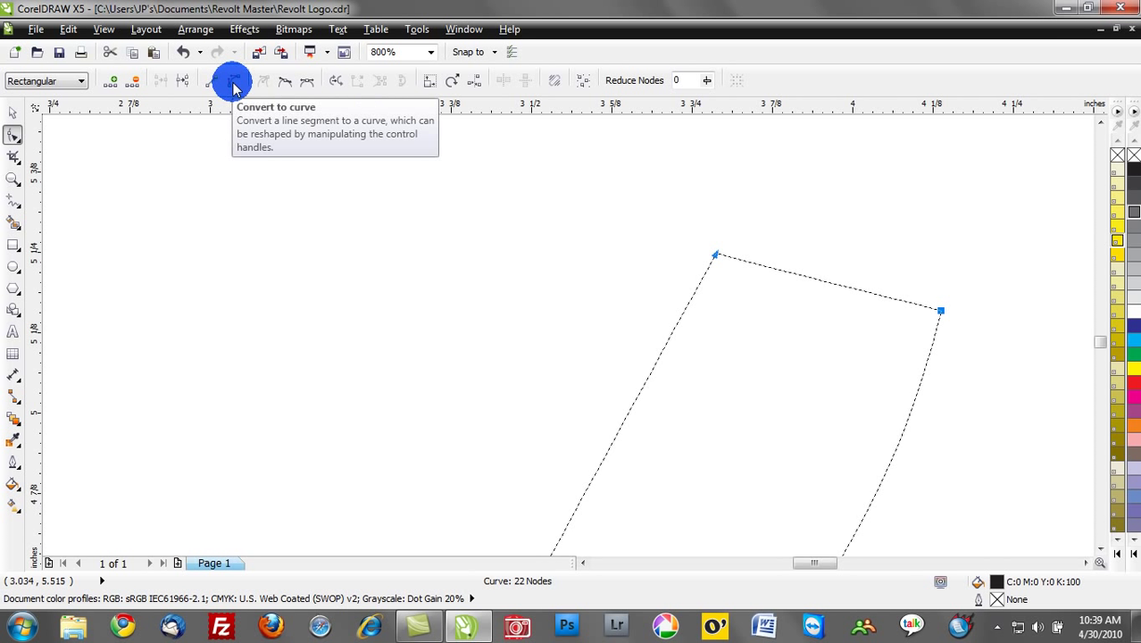